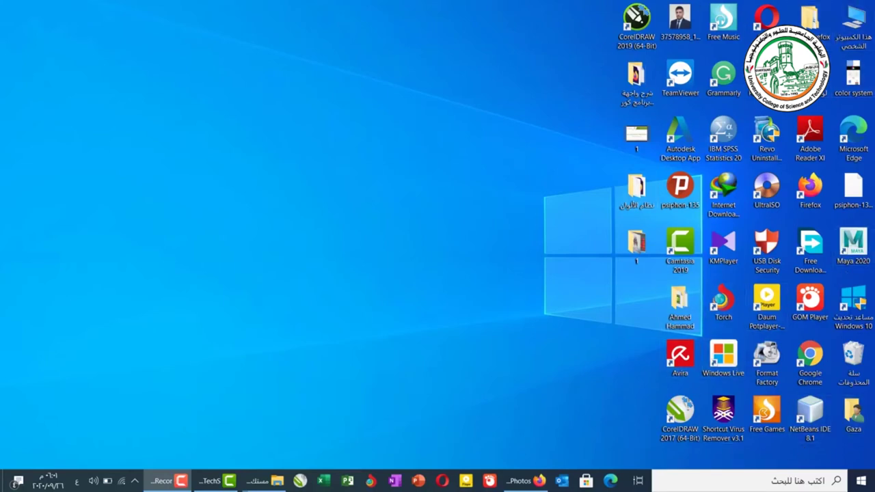
# Launch Adobe Photoshop CC 2018 from the list of installed programs.
pyautogui.click(861, 480)
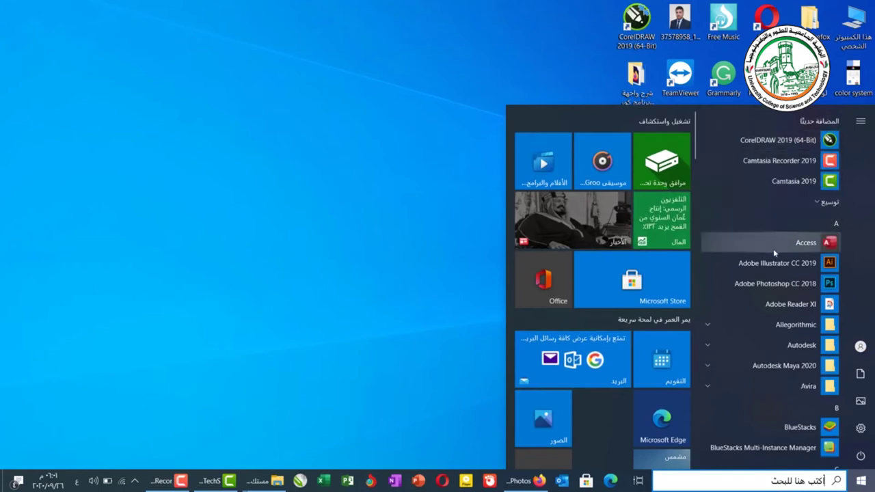
pyautogui.scroll(-1, 773, 248)
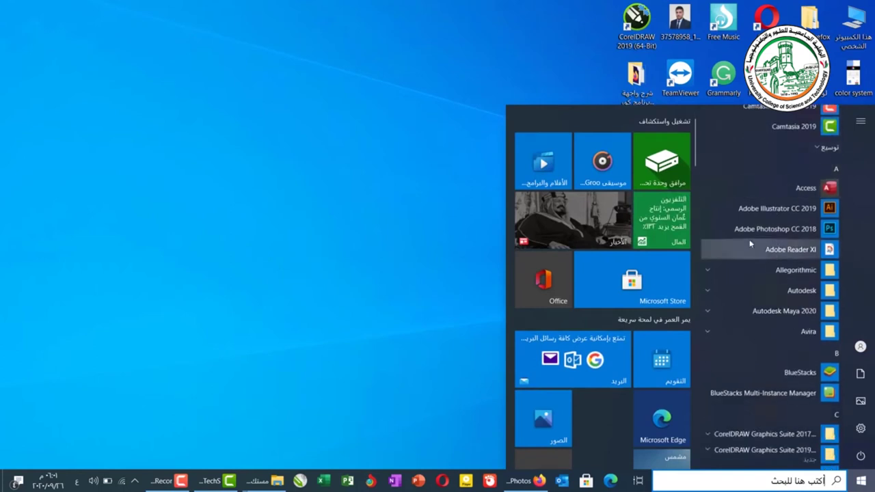
pyautogui.click(798, 232)
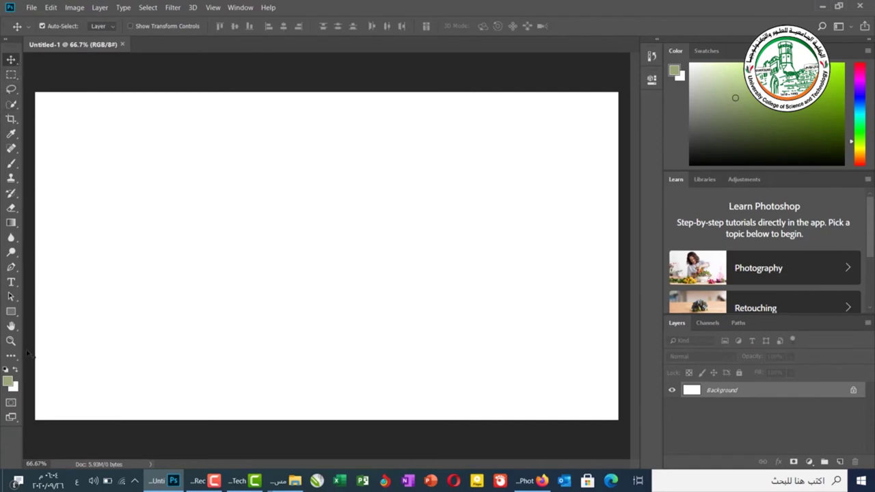
# Toggle the tool palette between single and double columns, leaving it in two columns.
pyautogui.click(5, 41)
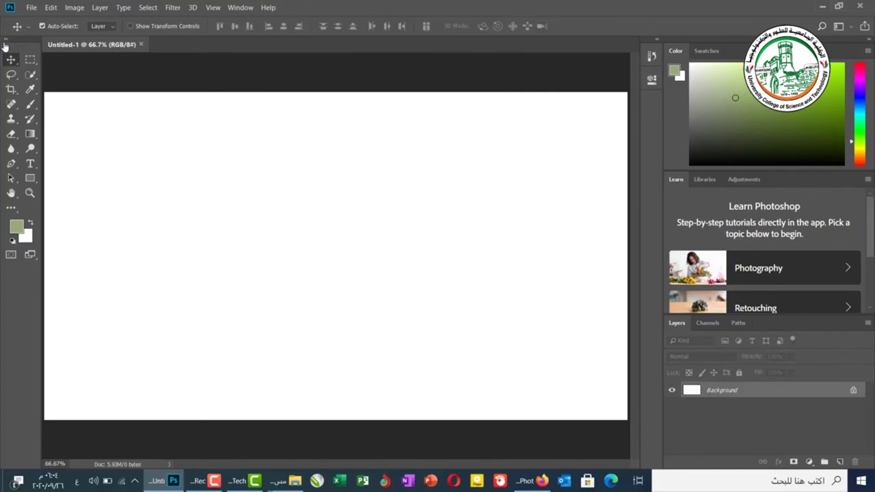
pyautogui.click(5, 41)
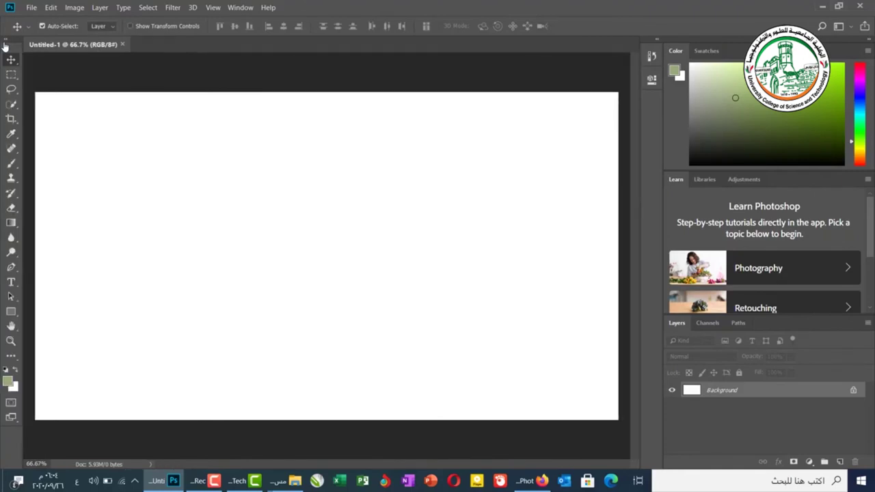
pyautogui.click(5, 42)
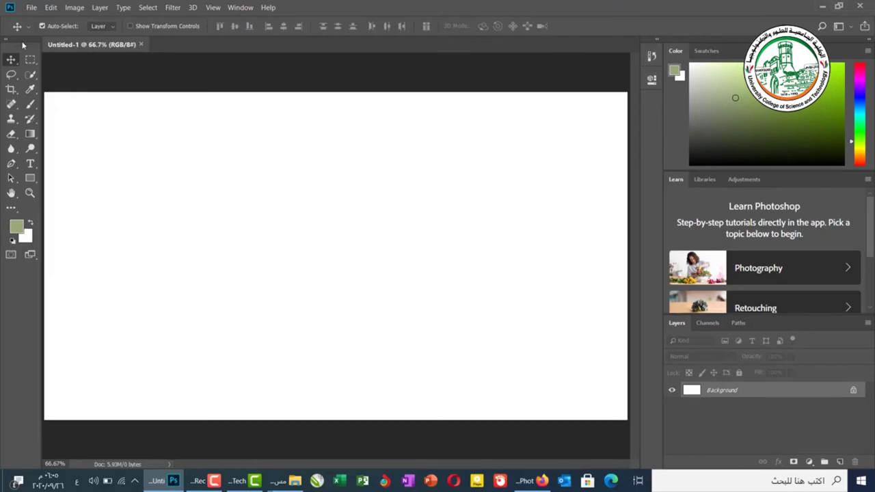
# Float the tool palette over the canvas, dock it back at the window's edge, and return it to one column.
pyautogui.moveTo(23, 44); pyautogui.dragTo(222, 119)
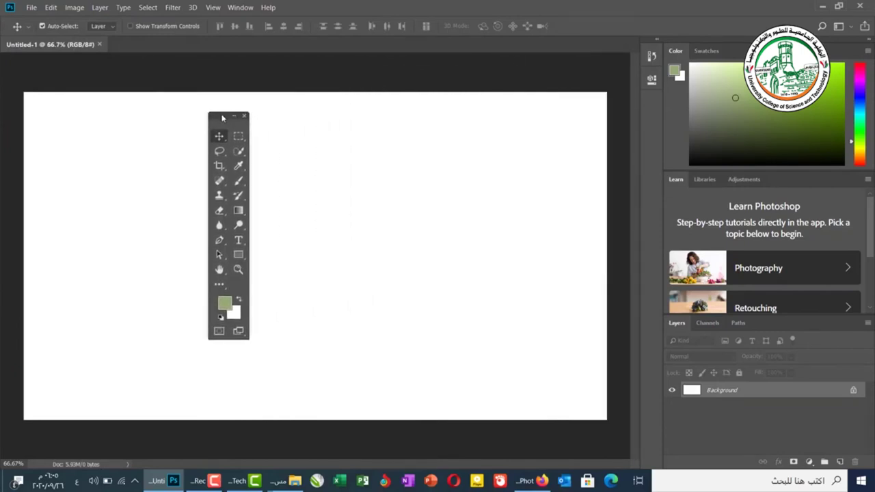
pyautogui.moveTo(222, 118); pyautogui.dragTo(7, 60)
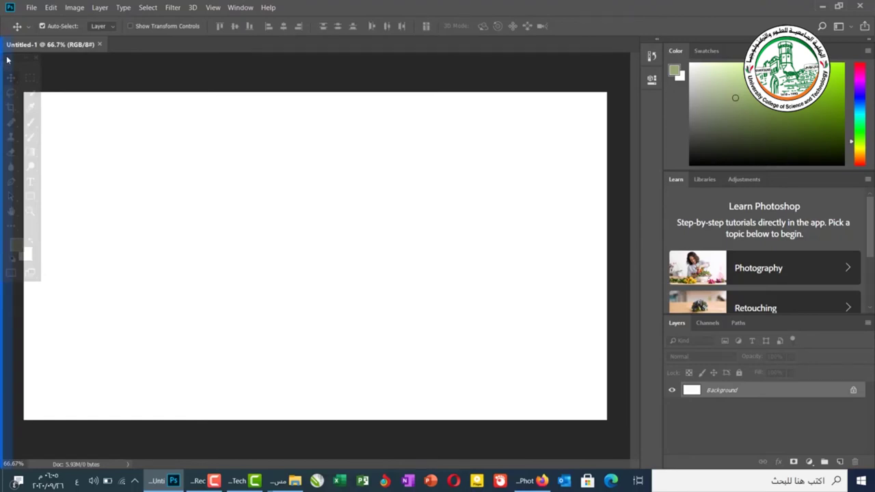
pyautogui.moveTo(7, 60); pyautogui.dragTo(8, 60)
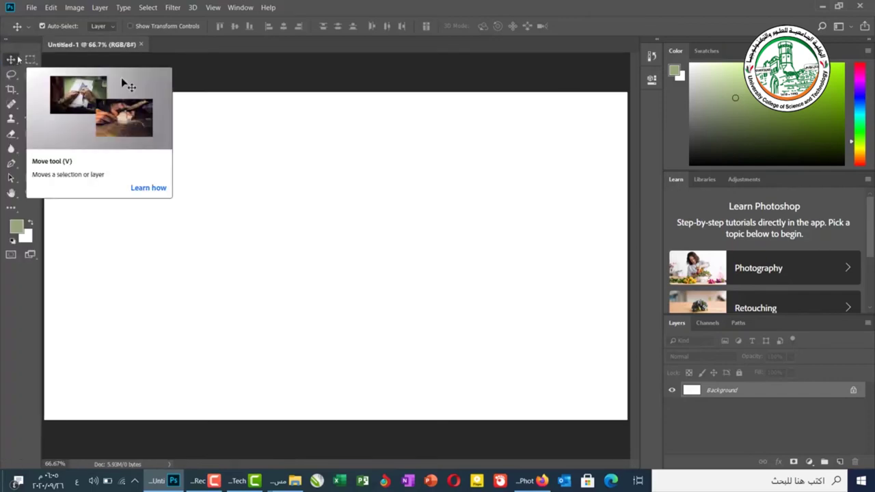
pyautogui.click(4, 39)
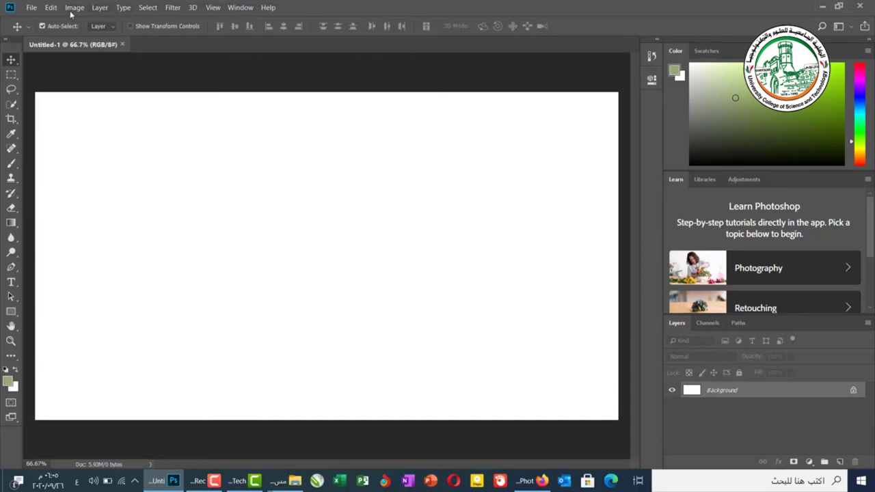
# Look through the commands in the main menus from File to Help, without running any.
pyautogui.click(30, 11)
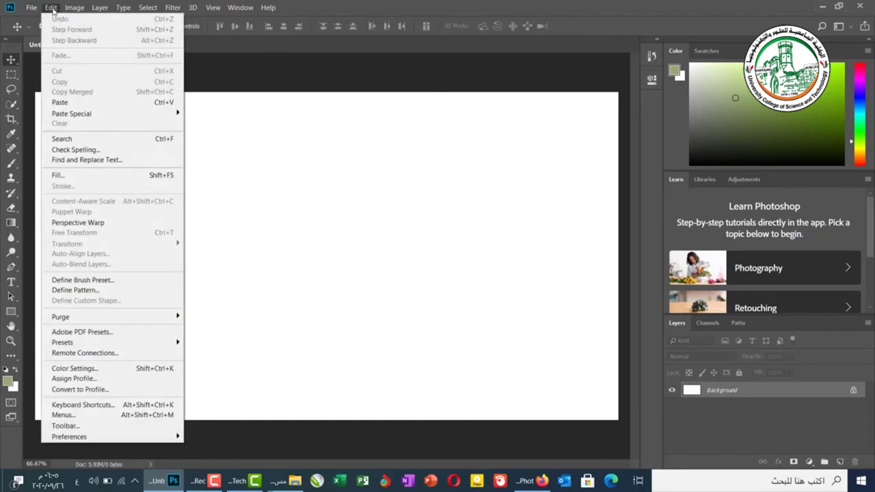
pyautogui.moveTo(100, 9)
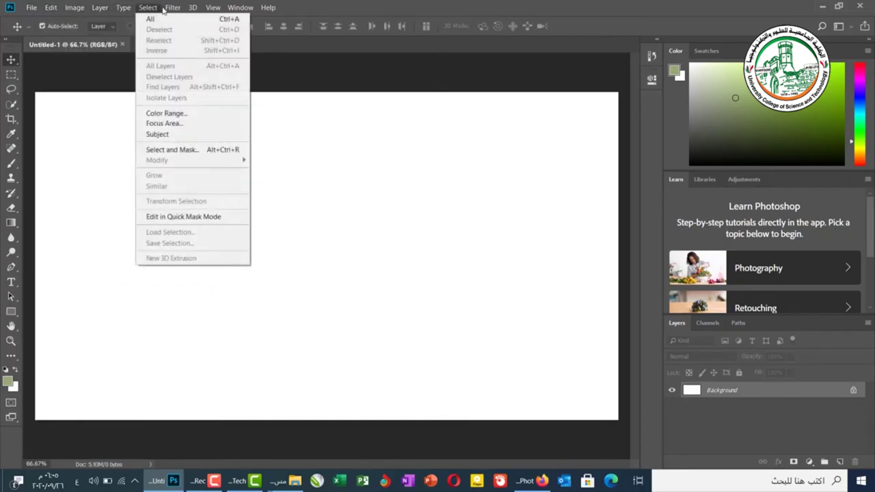
pyautogui.moveTo(257, 11)
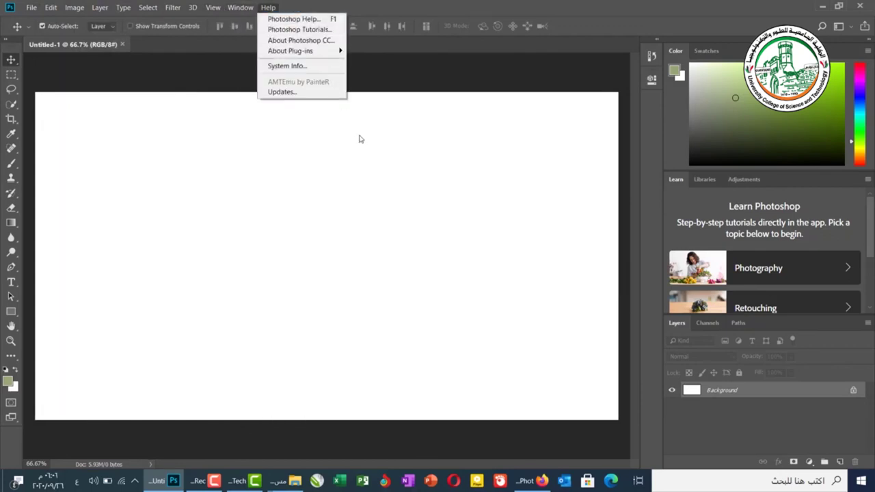
pyautogui.click(366, 148)
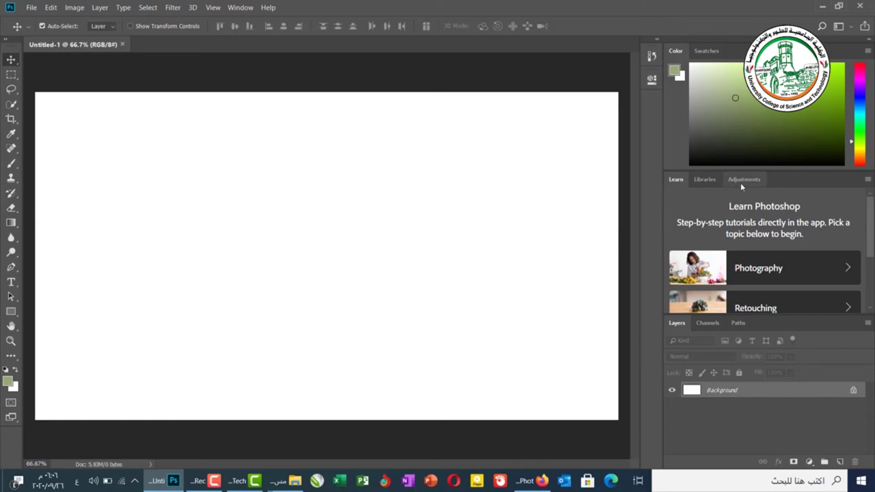
# Detach the Swatches, Color, Channels and Paths panels and float them over the canvas.
pyautogui.moveTo(706, 50); pyautogui.dragTo(342, 150)
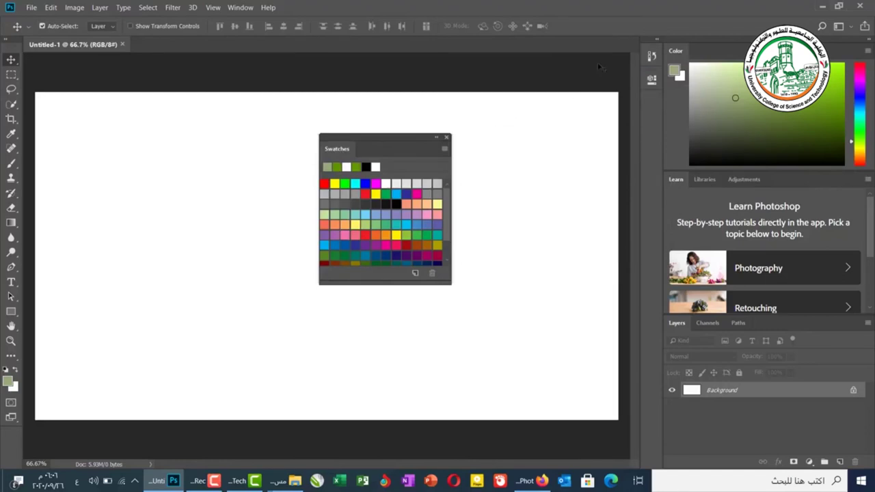
pyautogui.moveTo(675, 52); pyautogui.dragTo(77, 175)
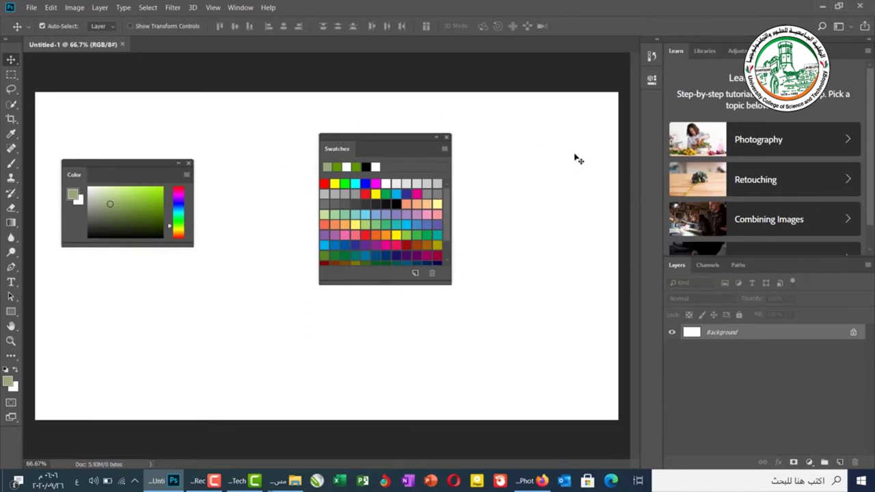
pyautogui.moveTo(707, 266); pyautogui.dragTo(383, 332)
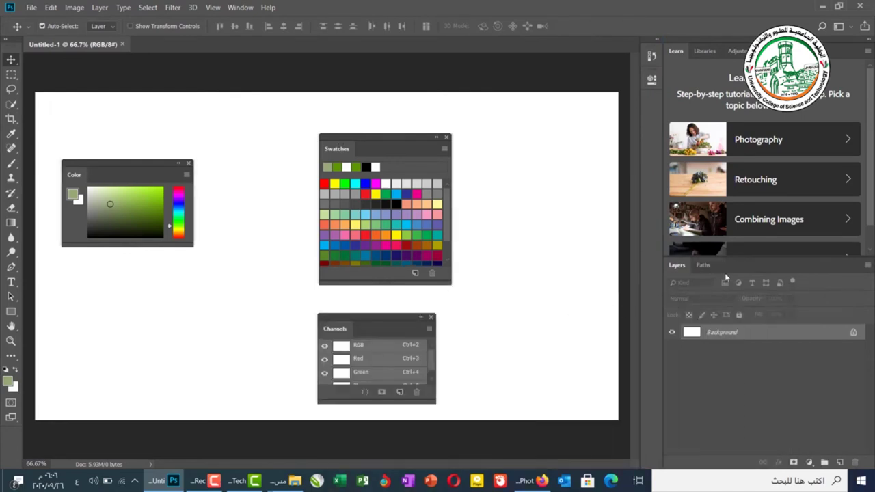
pyautogui.moveTo(709, 265); pyautogui.dragTo(144, 318)
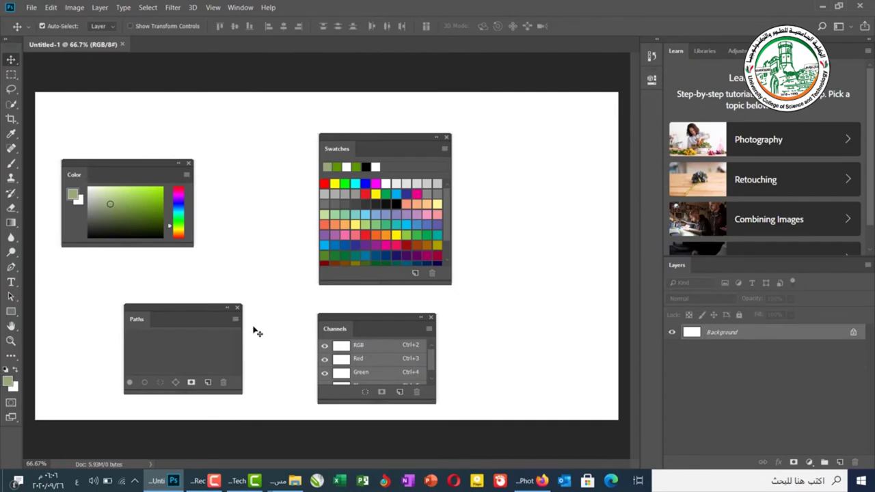
# Reset the Essentials workspace to its default panel layout.
pyautogui.click(851, 27)
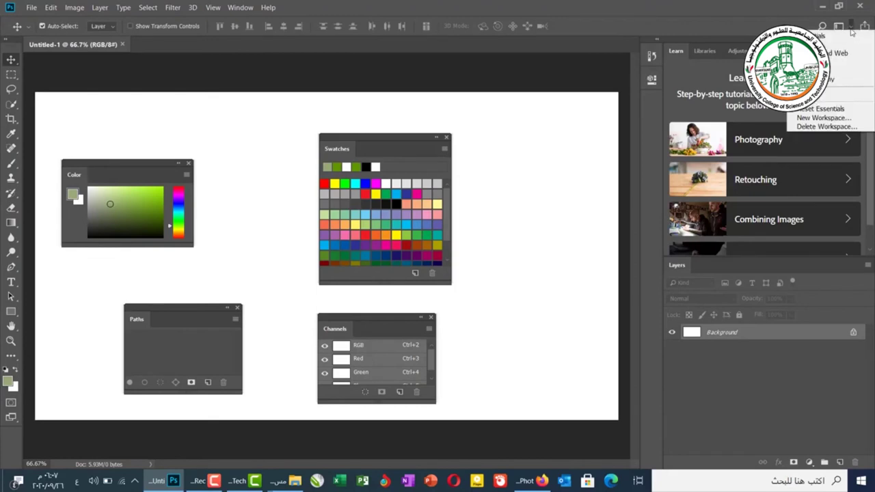
pyautogui.click(821, 110)
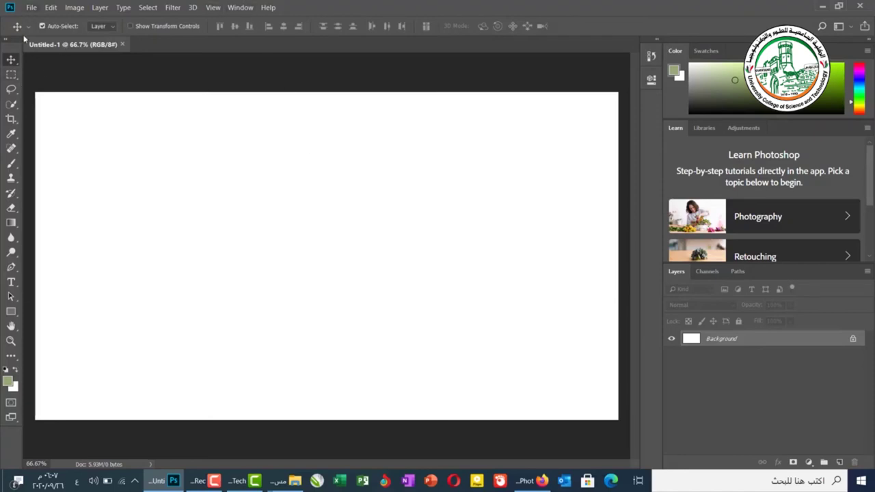
# Compare the tool options of the Crop, Move and Lasso tools, ending on the Move tool.
pyautogui.click(11, 119)
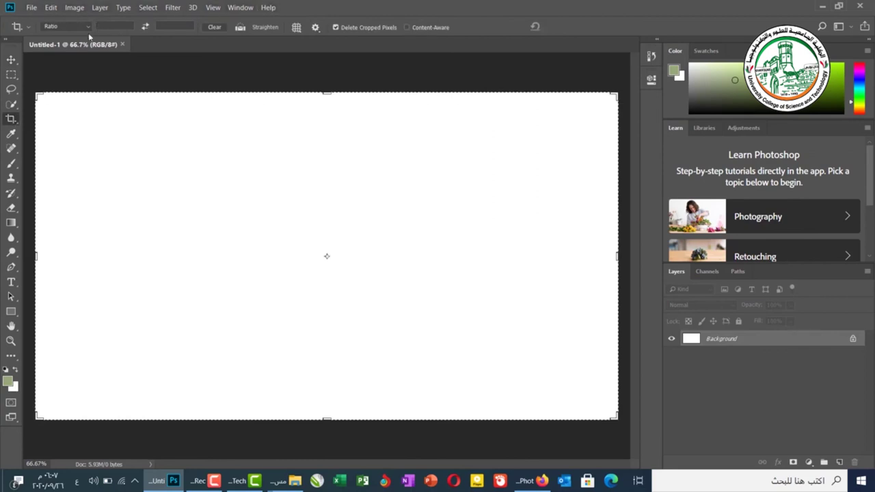
pyautogui.click(12, 60)
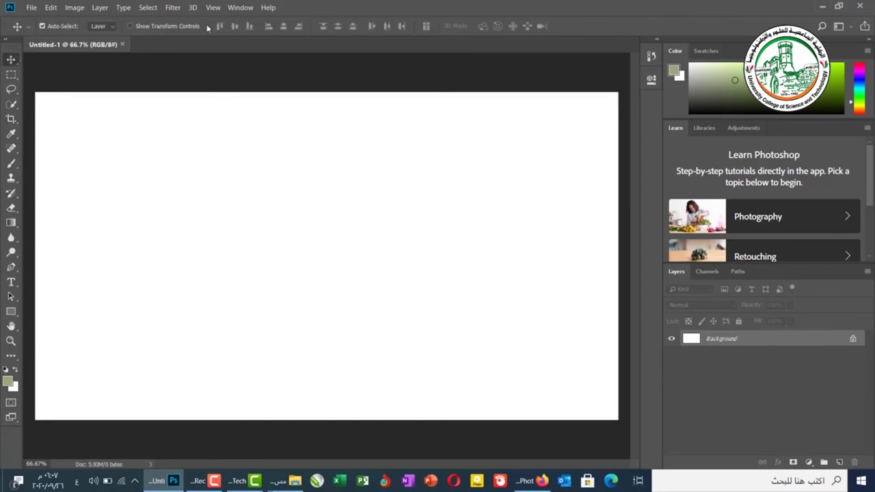
pyautogui.click(11, 89)
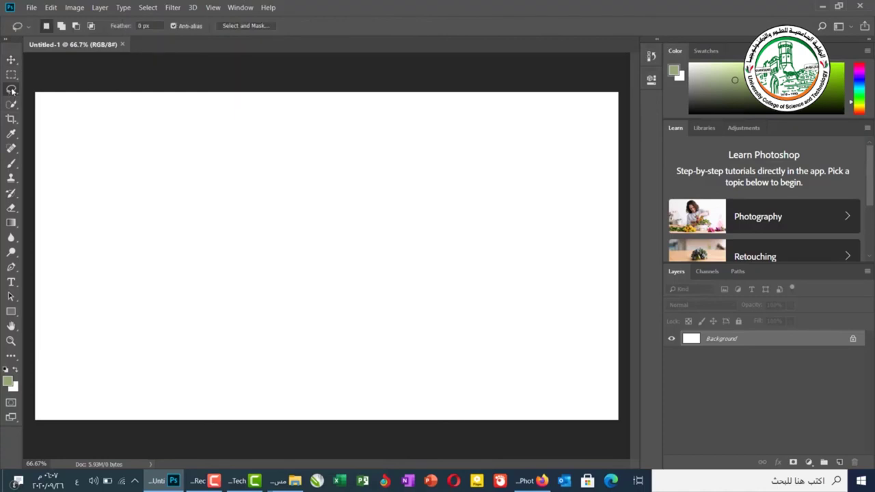
pyautogui.click(12, 120)
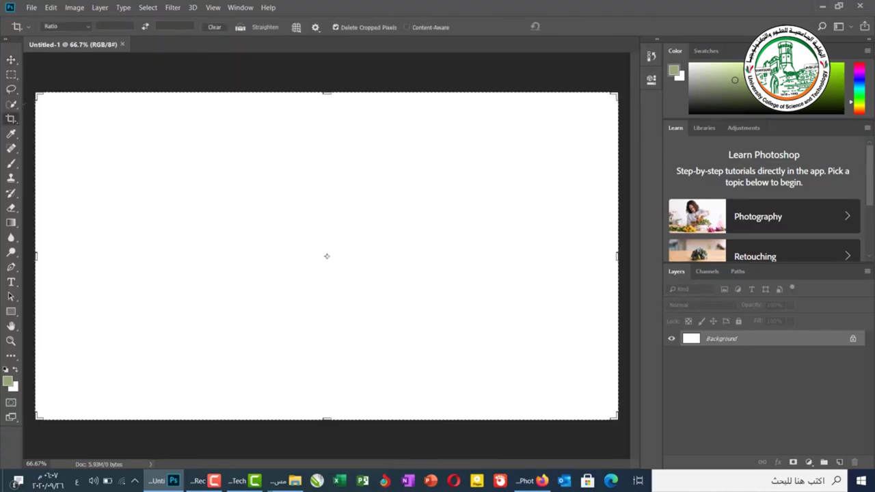
pyautogui.click(11, 59)
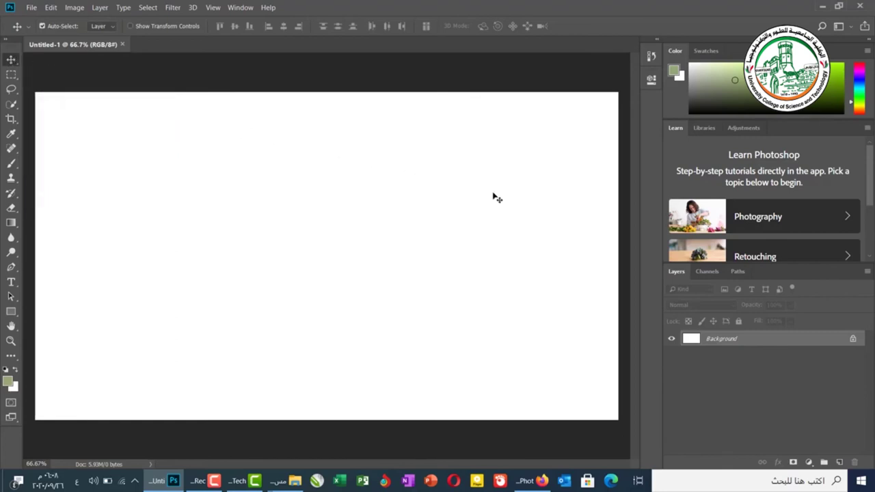
# Switch from the Essentials workspace to the 3D workspace.
pyautogui.click(850, 27)
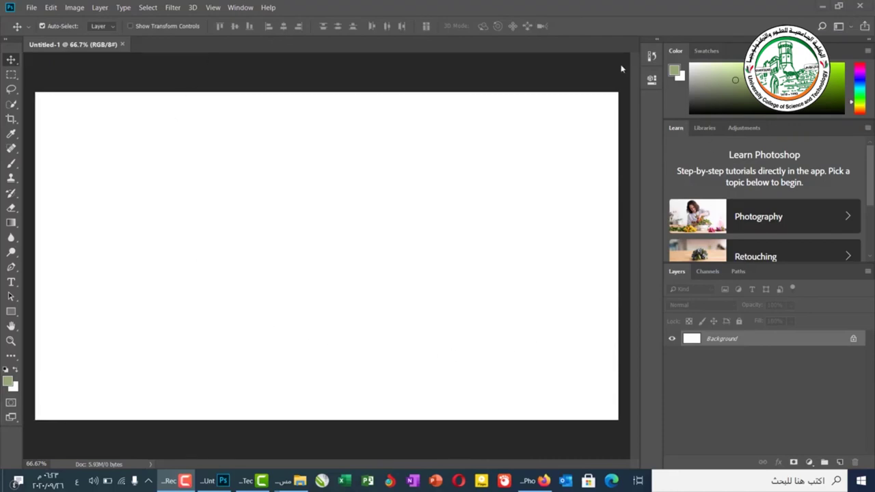
pyautogui.click(853, 32)
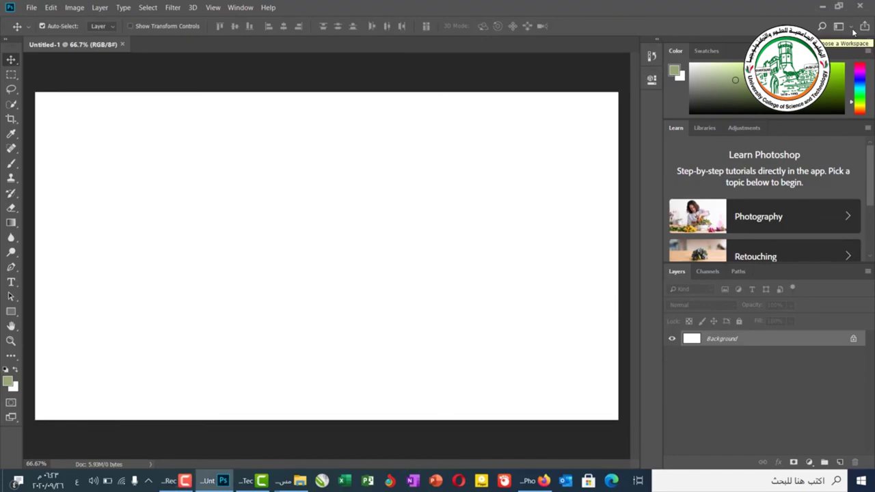
pyautogui.click(852, 30)
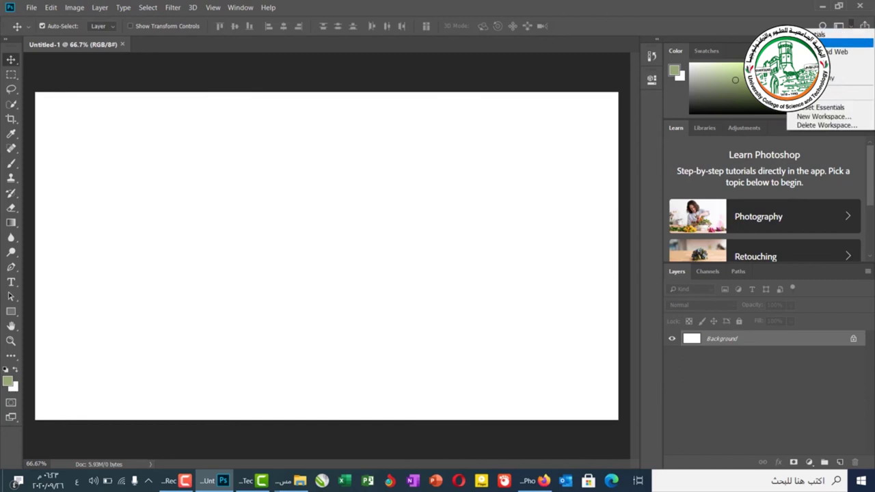
pyautogui.click(847, 43)
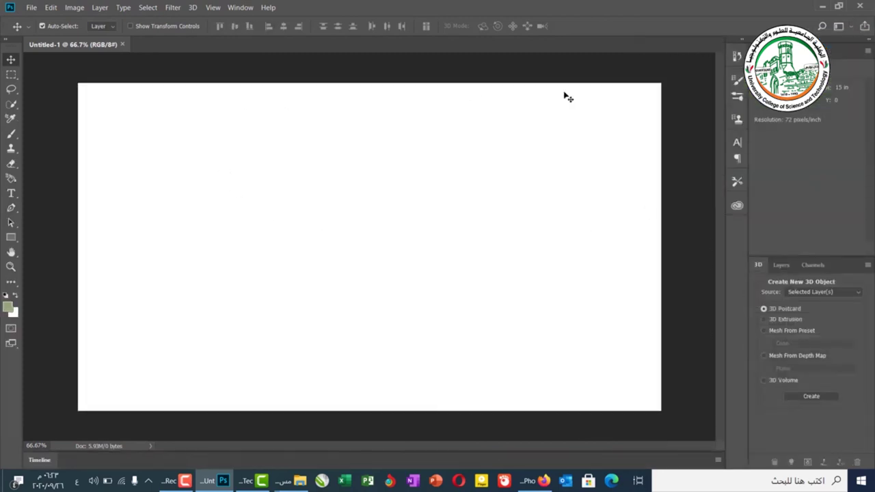
# Switch to the Graphic and Web workspace, followed by the Motion workspace.
pyautogui.click(851, 31)
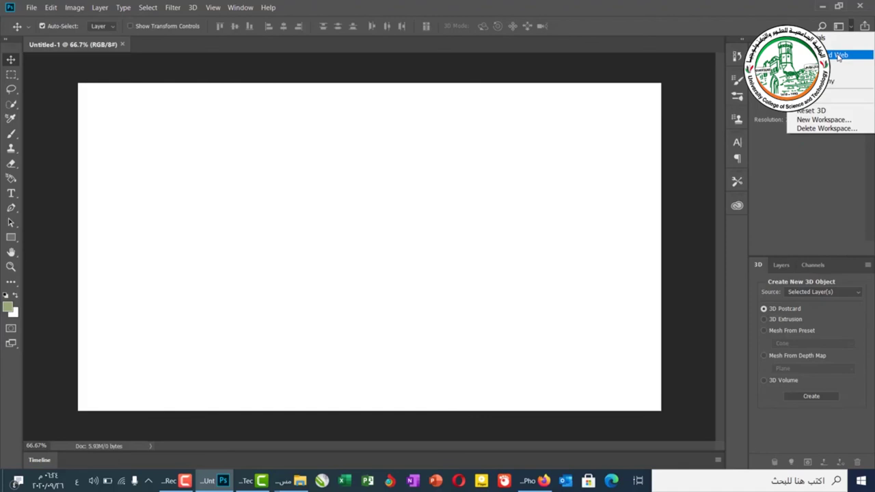
pyautogui.click(839, 56)
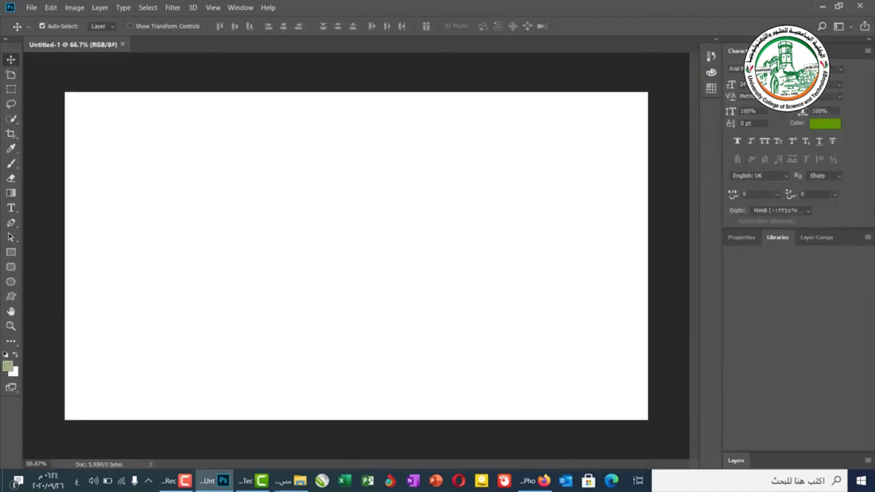
pyautogui.click(851, 29)
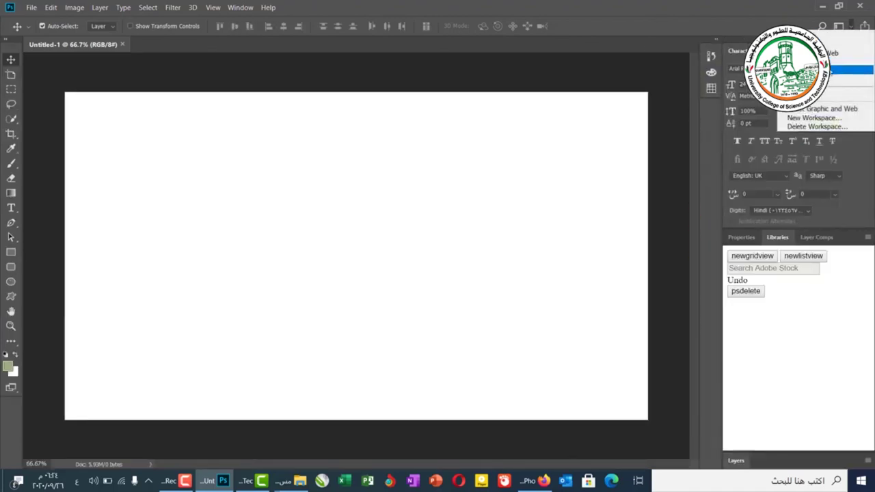
pyautogui.click(851, 61)
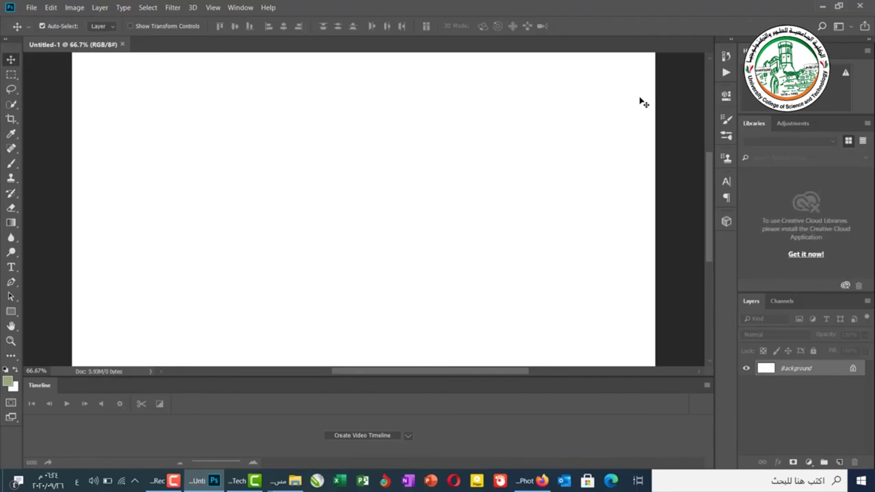
# Switch to the Painting workspace, followed by the 3D workspace.
pyautogui.click(852, 27)
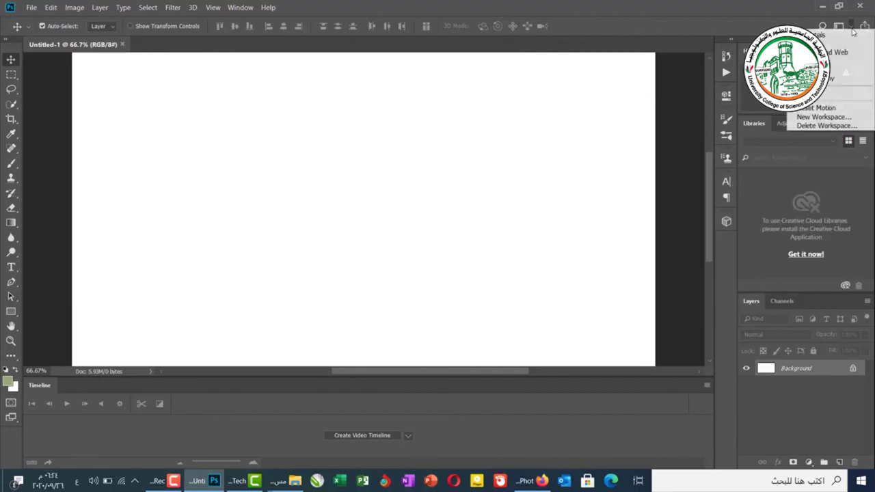
pyautogui.click(830, 69)
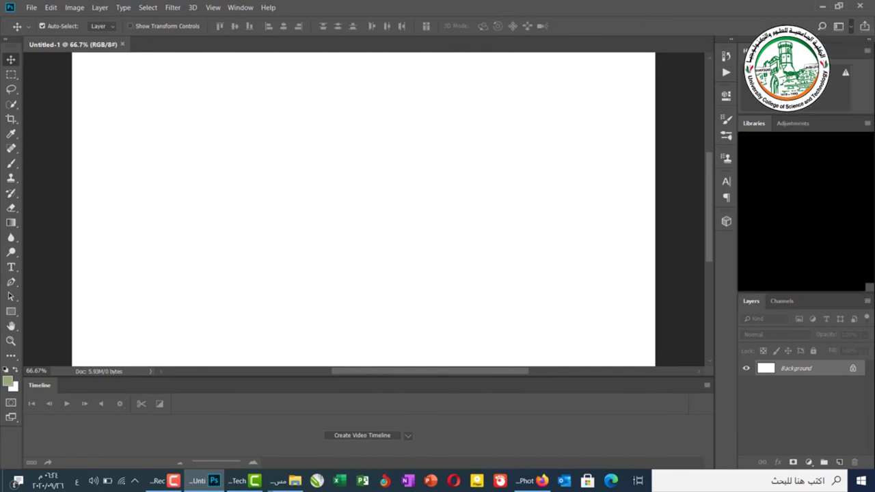
pyautogui.click(851, 29)
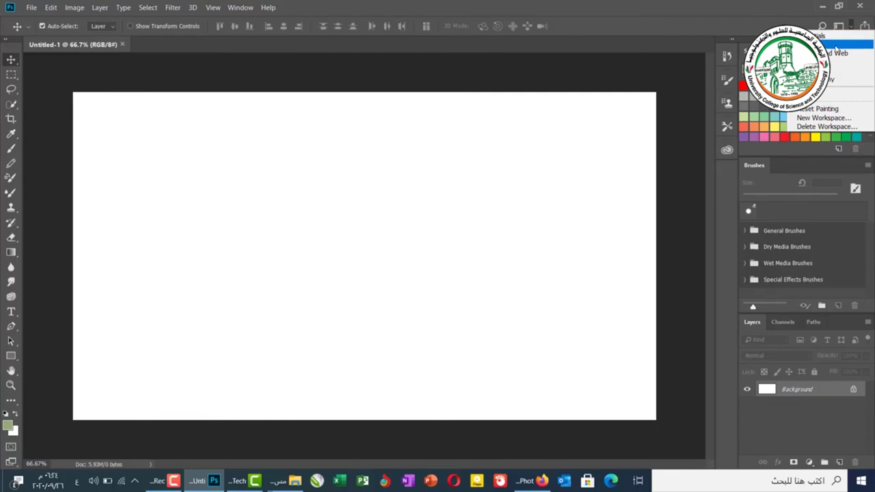
pyautogui.click(835, 45)
# Switch to the Motion workspace and return to the Essentials workspace.
pyautogui.click(851, 30)
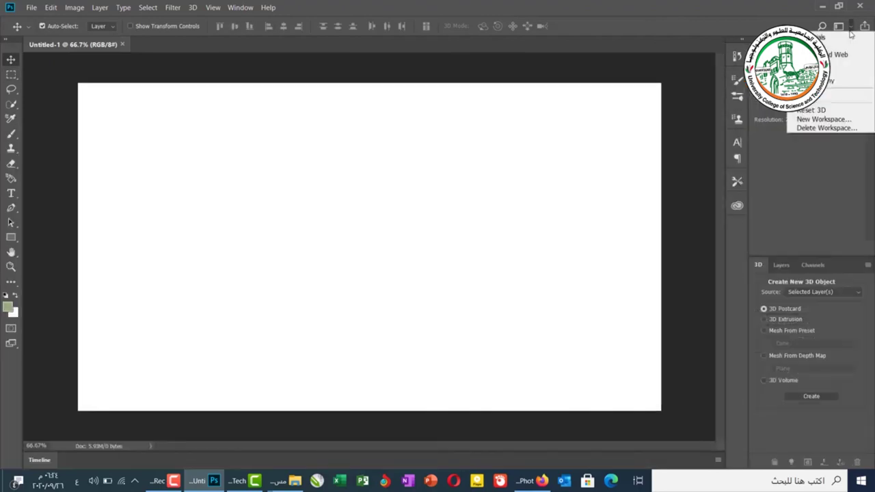
pyautogui.click(841, 54)
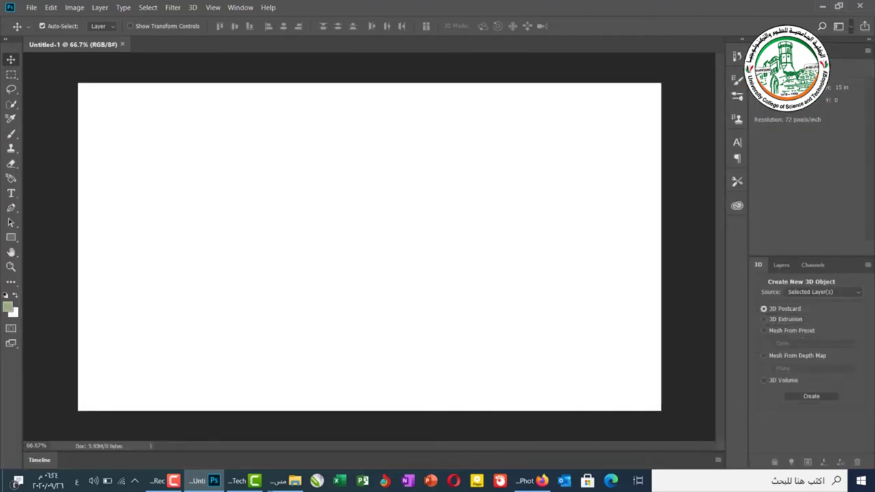
pyautogui.click(851, 31)
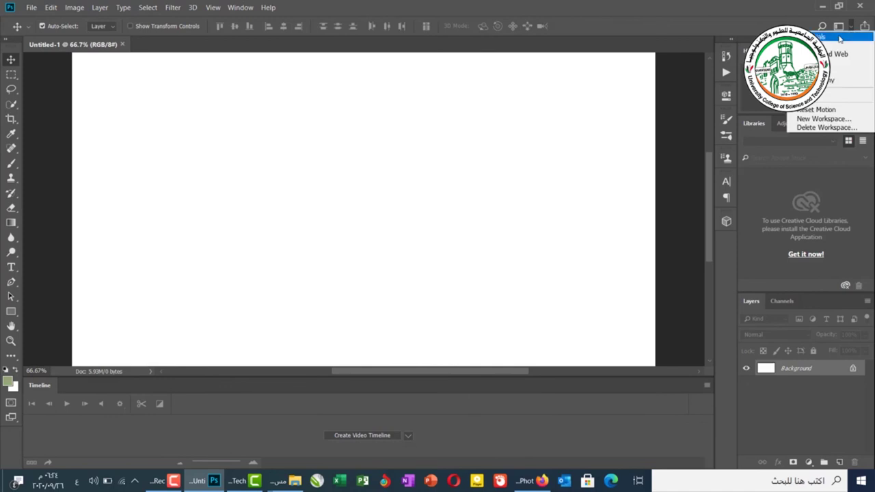
pyautogui.click(840, 38)
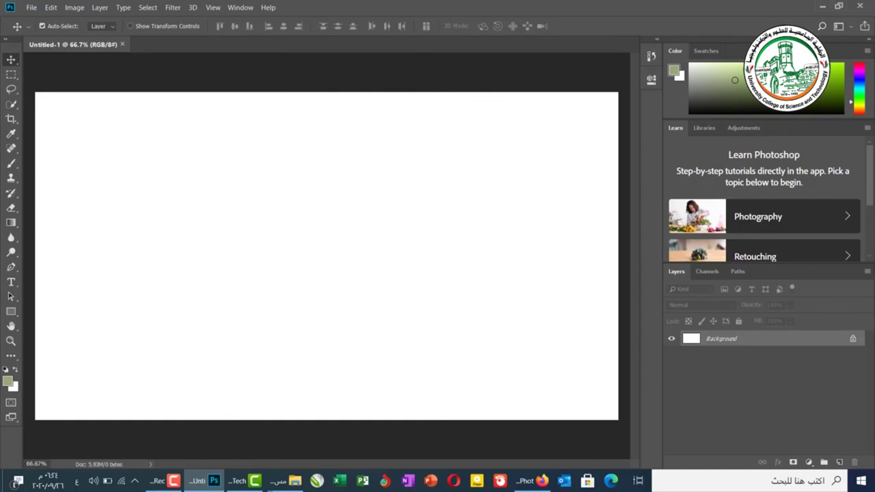
# Examine the preset workspaces and the workspace management commands available for switching, resetting, creating and deleting.
pyautogui.click(851, 28)
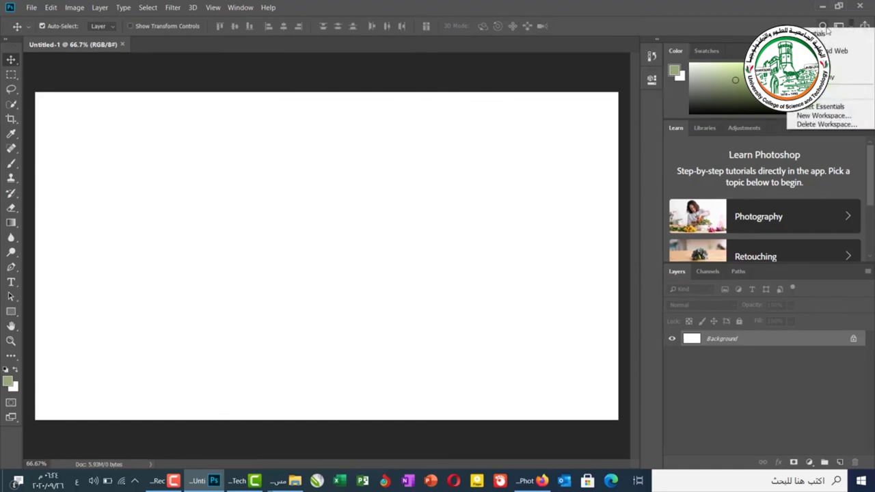
pyautogui.click(722, 26)
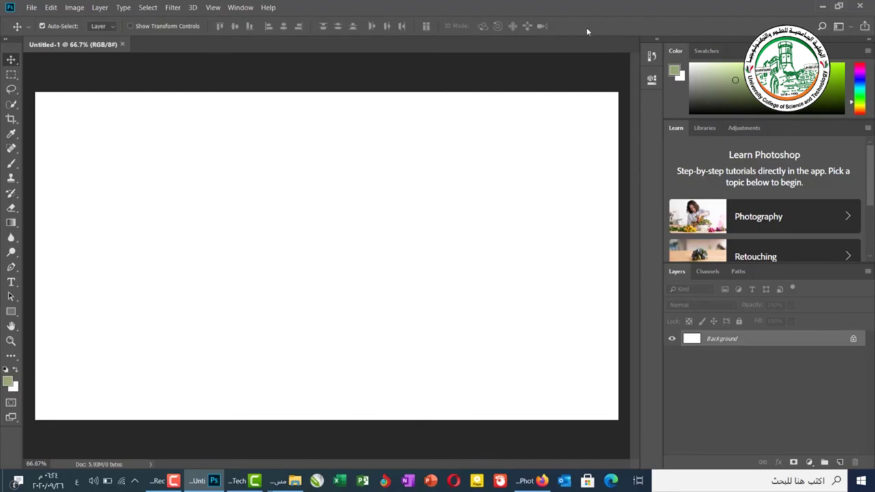
pyautogui.click(241, 8)
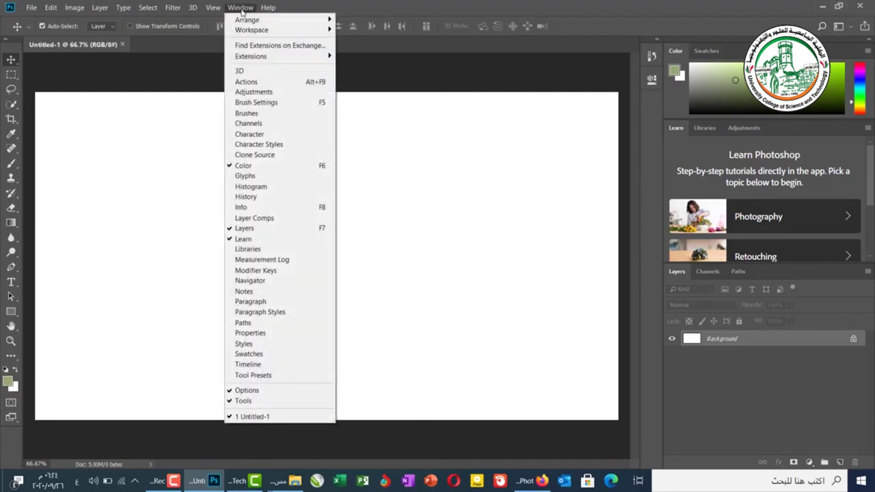
pyautogui.moveTo(250, 32)
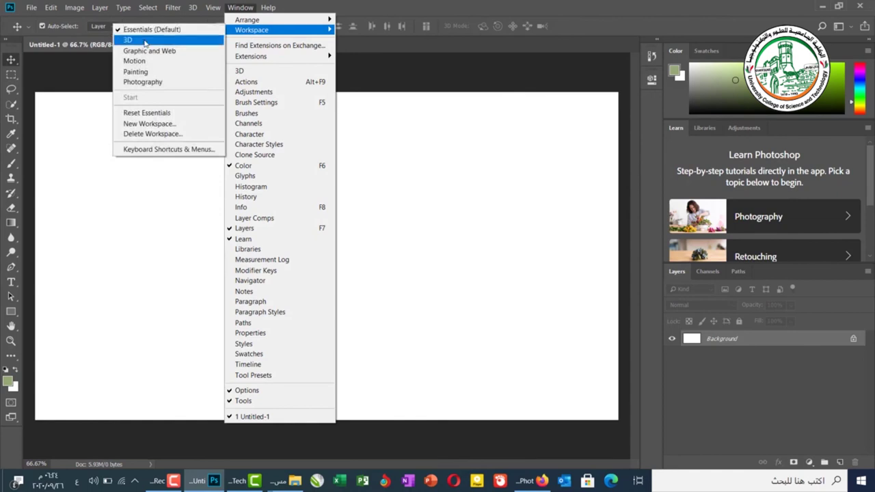
pyautogui.click(852, 29)
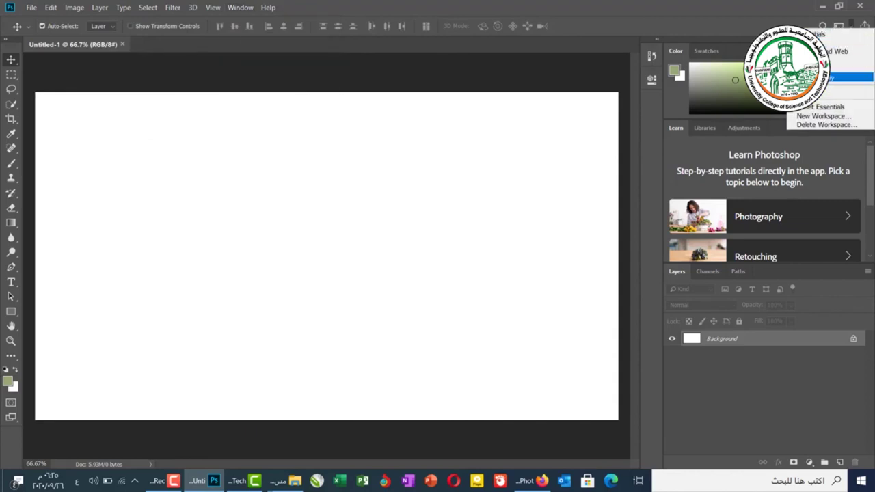
# Examine the name and capture options for creating a new workspace, and close the dialog without saving.
pyautogui.click(248, 9)
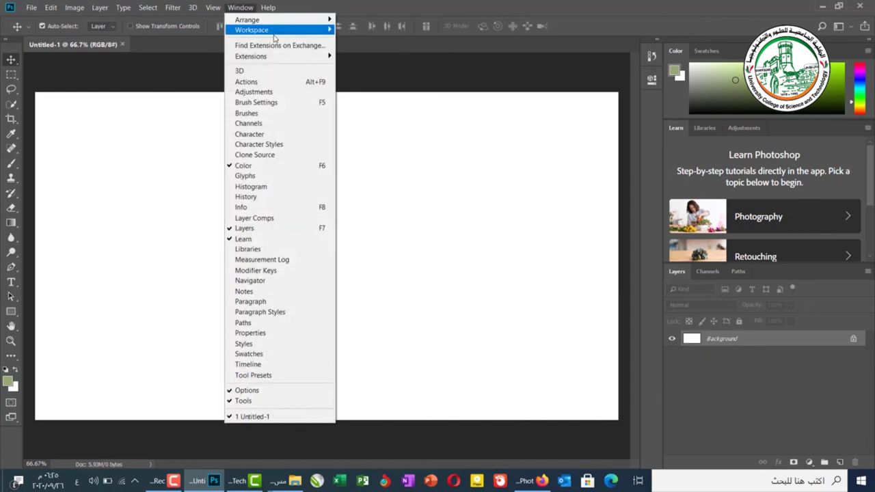
pyautogui.moveTo(274, 33)
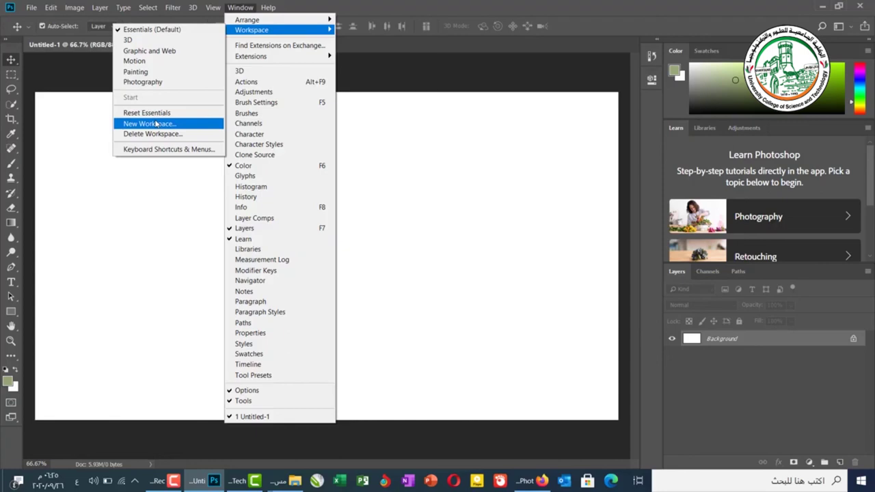
pyautogui.click(155, 124)
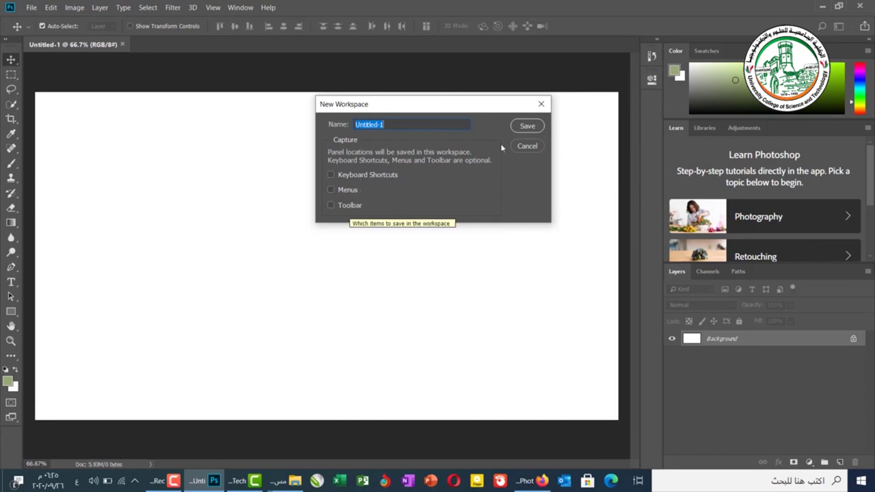
pyautogui.click(541, 104)
# Examine which workspaces can be chosen for deletion, and cancel without deleting any.
pyautogui.click(238, 9)
pyautogui.moveTo(247, 29)
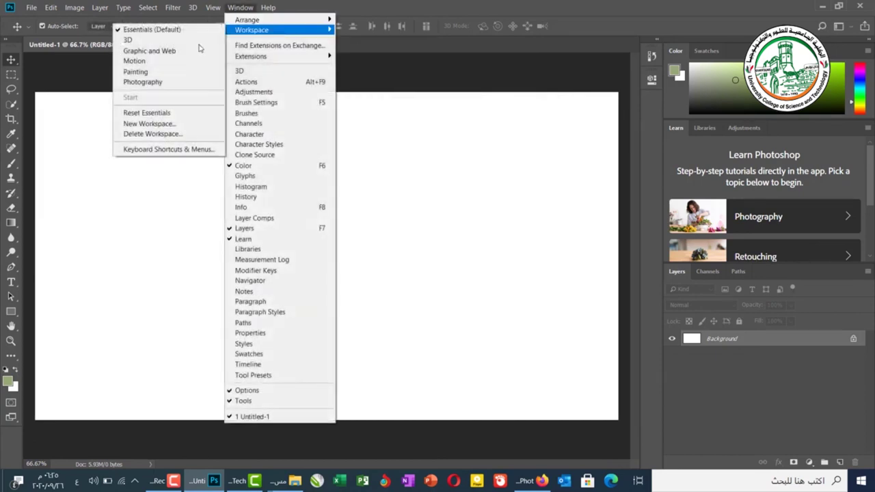
pyautogui.click(165, 135)
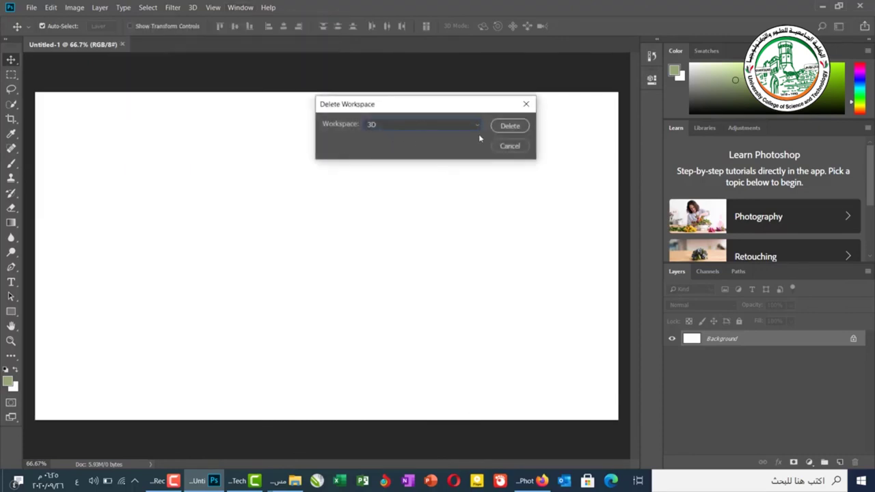
pyautogui.click(481, 129)
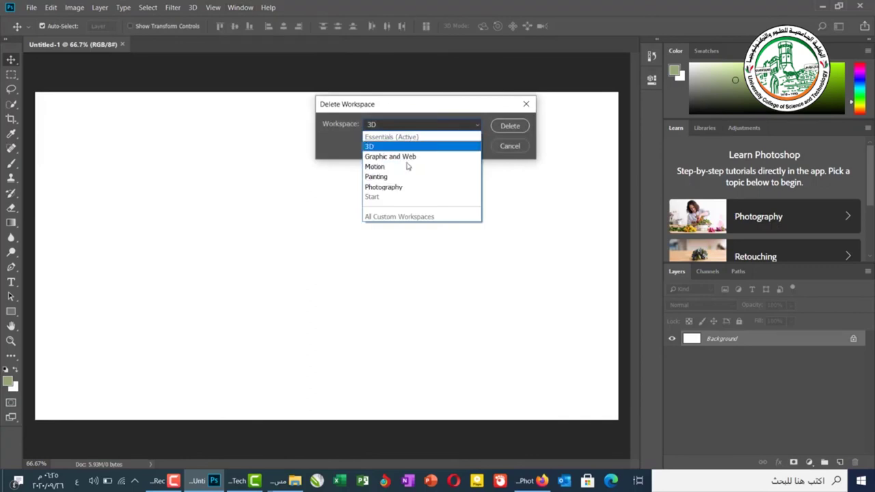
pyautogui.click(511, 146)
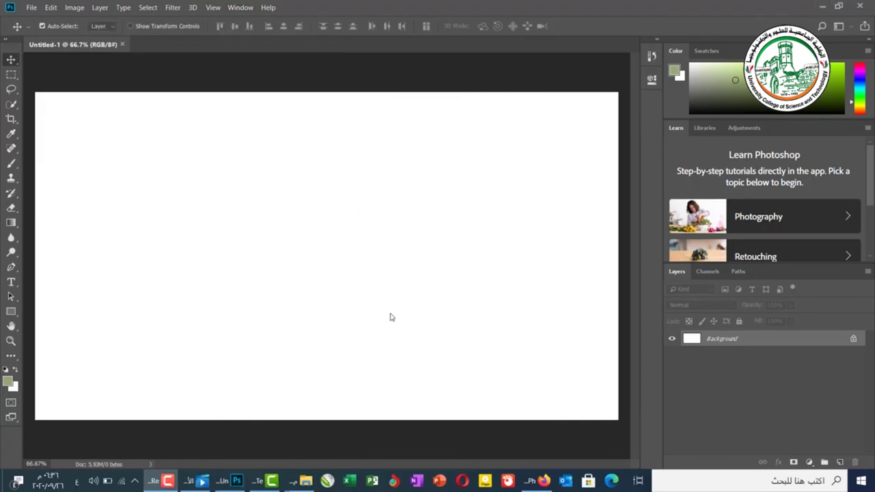